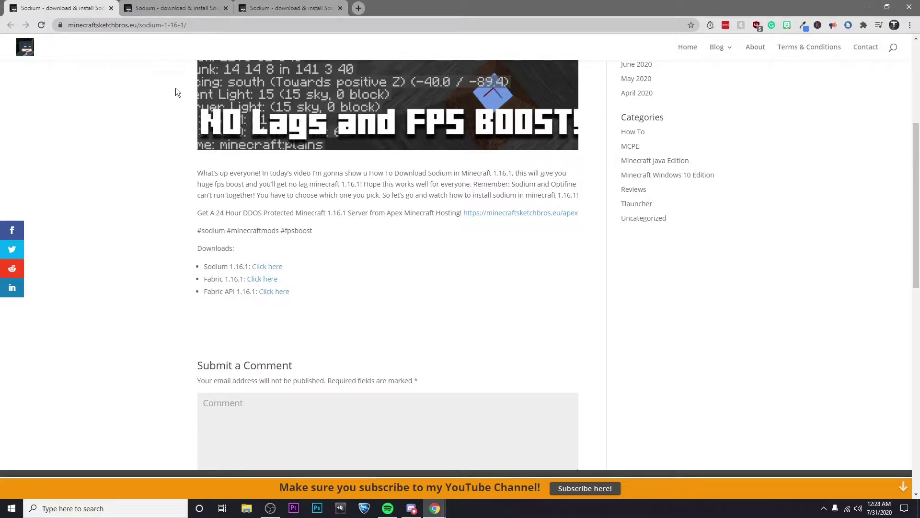
- Download the Sodium mc1.16.1-0.1.0 mod file from its CurseForge page and keep the flagged .jar file
click(165, 3)
click(57, 8)
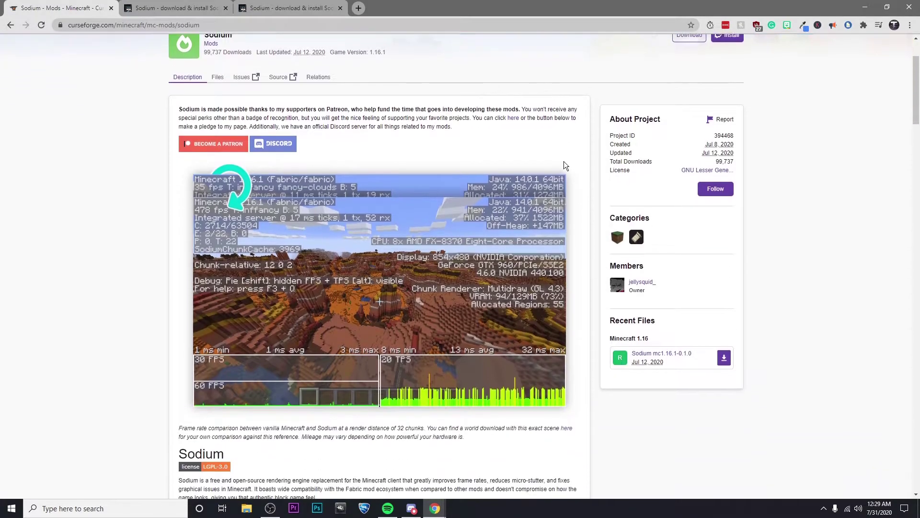
click(724, 360)
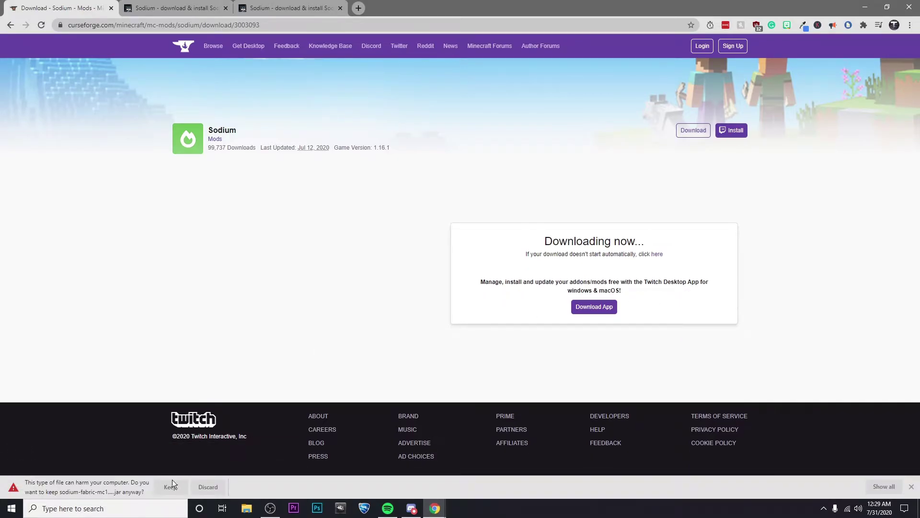
click(172, 487)
- Follow the article's Fabric 1.16.1 link to the Fabric site and download the Windows .EXE installer for the Minecraft Launcher
click(173, 8)
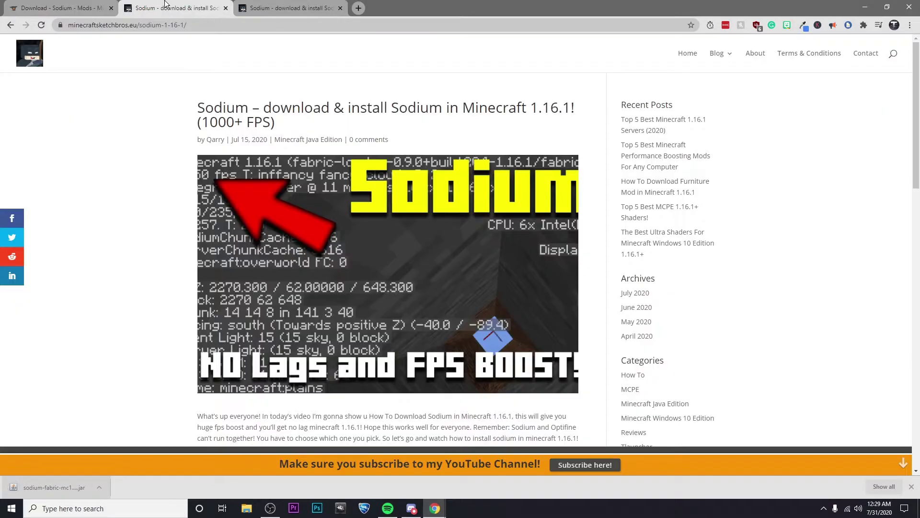
scroll(330, 165, down, 5)
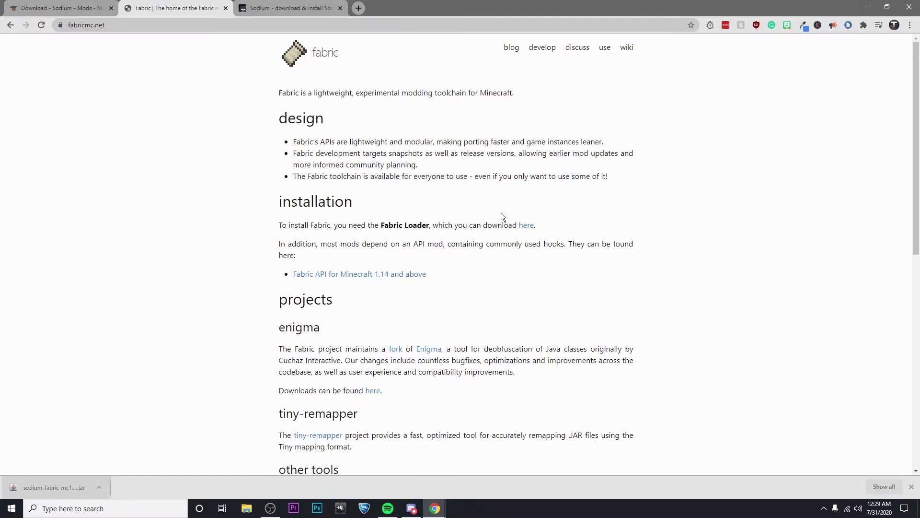
click(529, 226)
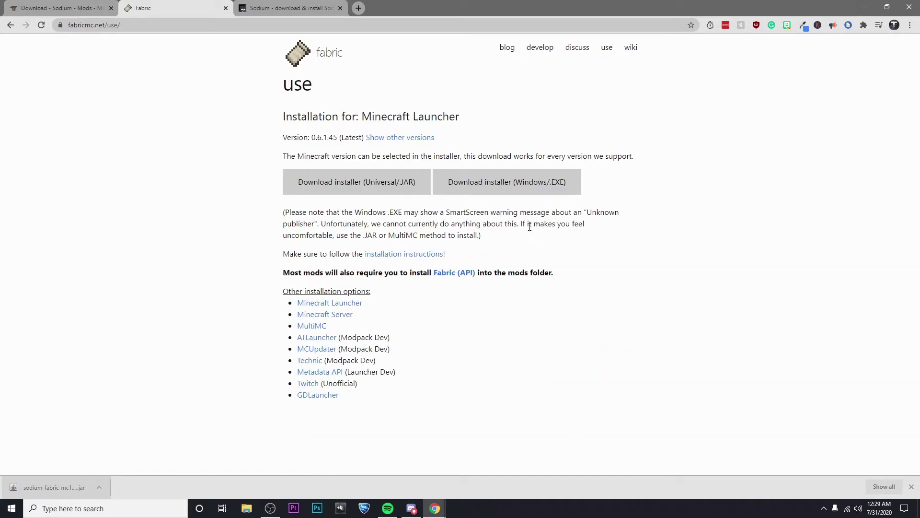
click(531, 187)
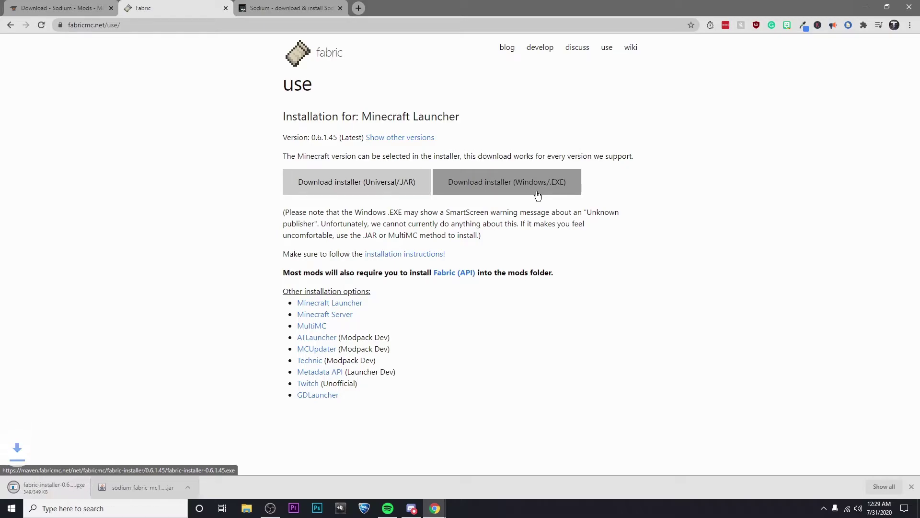
- Download Fabric API 0.13.1+build.370-1.16 through the article's Fabric API link and keep the flagged .jar file
click(287, 8)
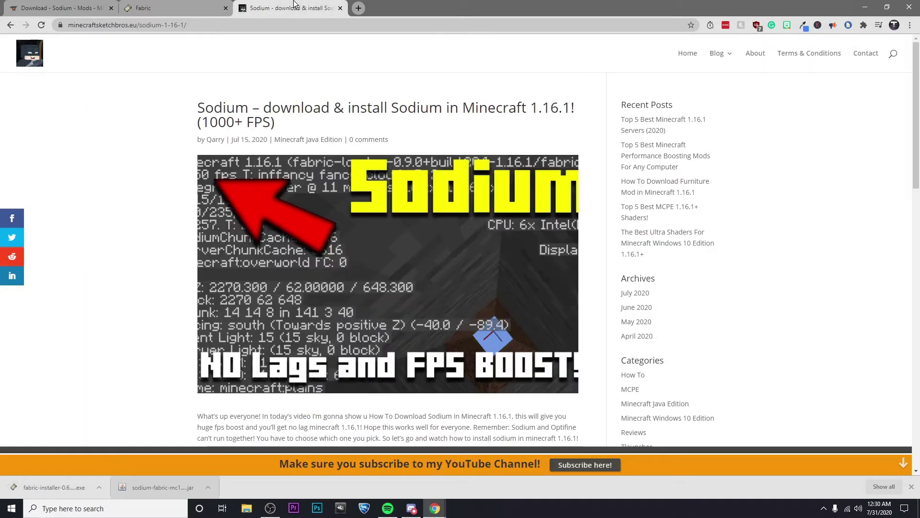
scroll(407, 203, down, 6)
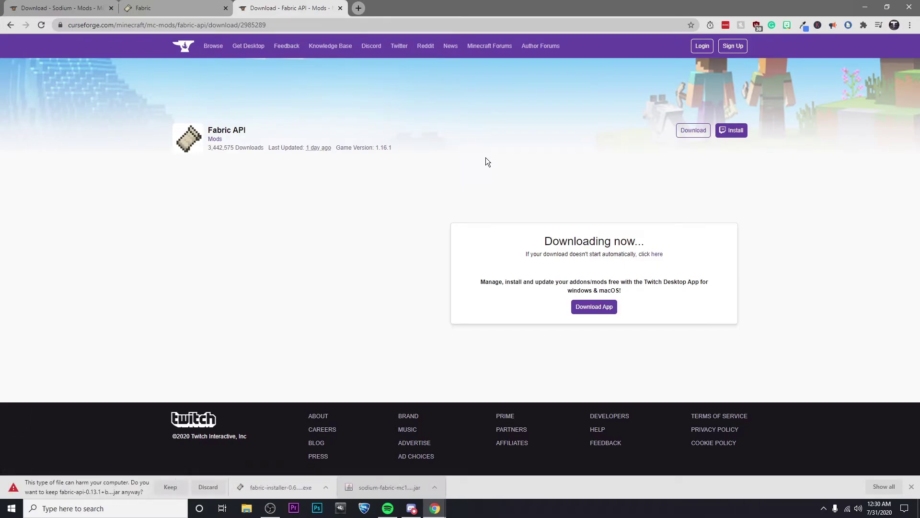
click(170, 487)
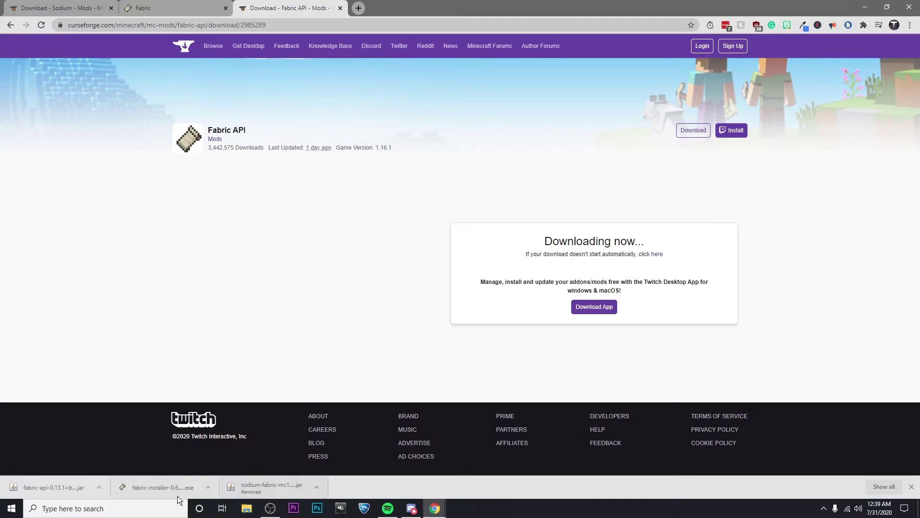
- Run the Fabric installer from the desktop, install loader 0.9.0+build.204 for the Minecraft 1.16.1 client, and close the installer
click(865, 7)
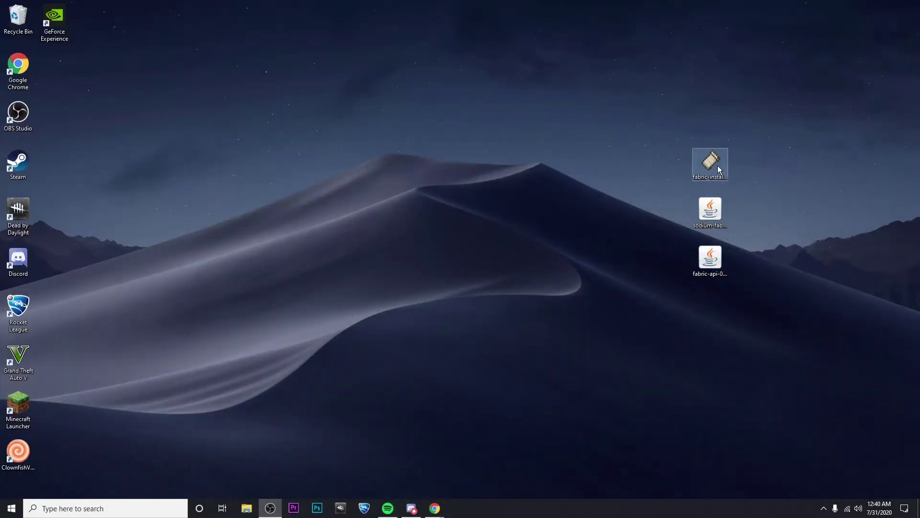
click(713, 166)
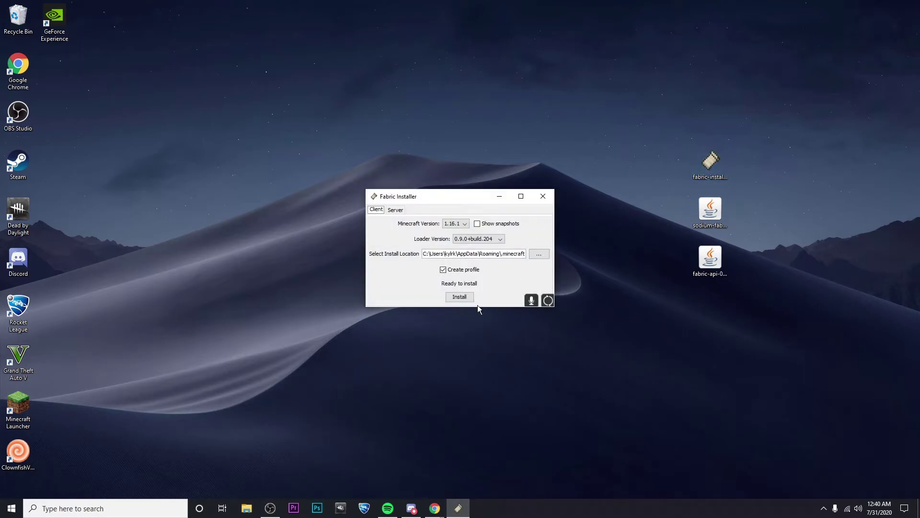
click(464, 299)
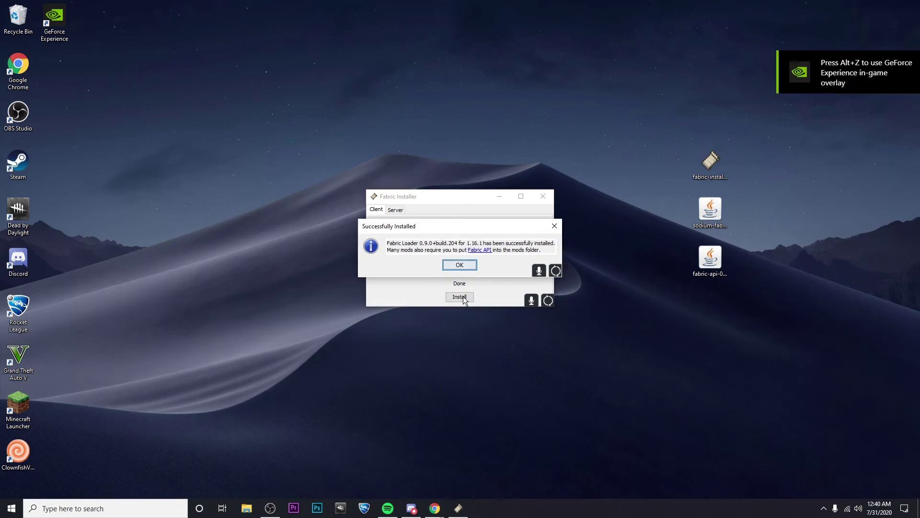
click(461, 265)
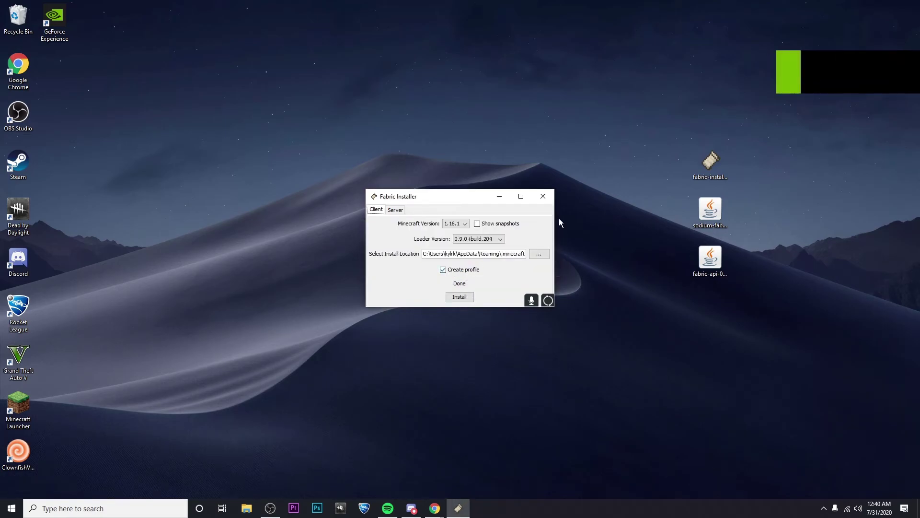
click(542, 196)
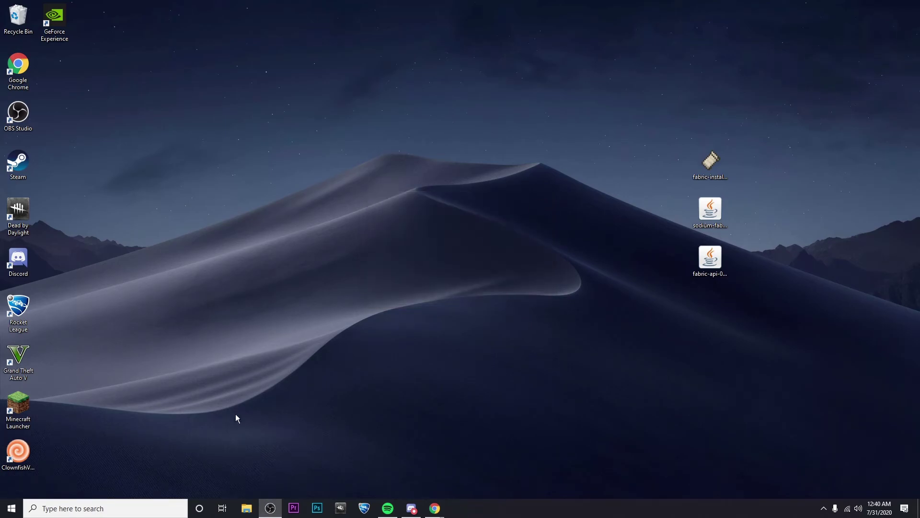
- Find the %appdata% folder with Windows search and open its .minecraft folder
click(156, 508)
text(%)
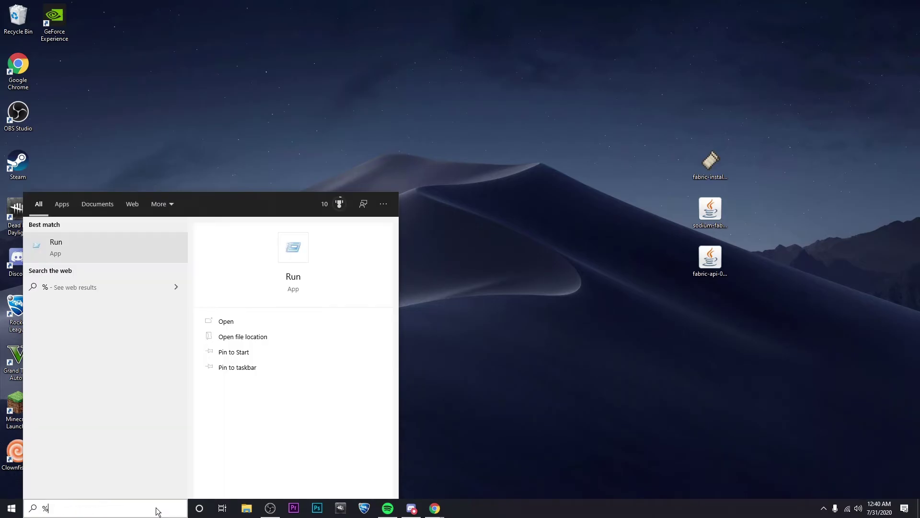
text(appdata%)
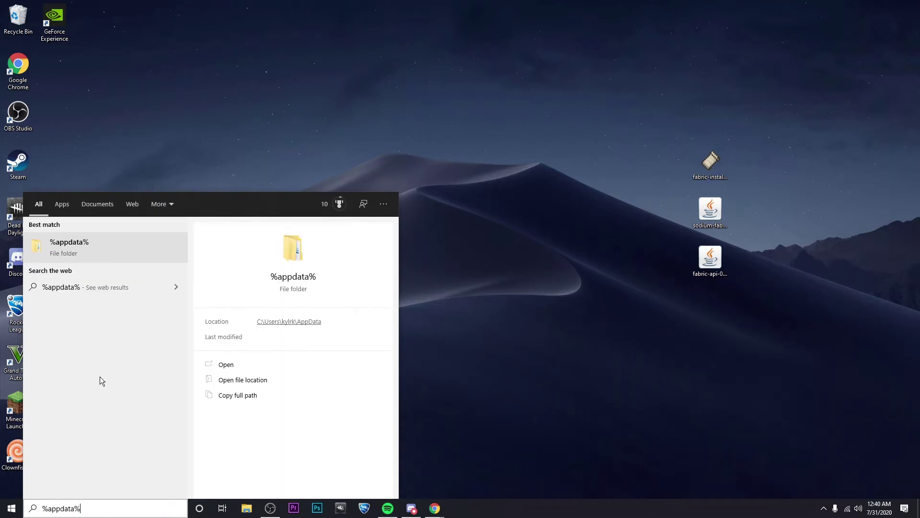
click(118, 246)
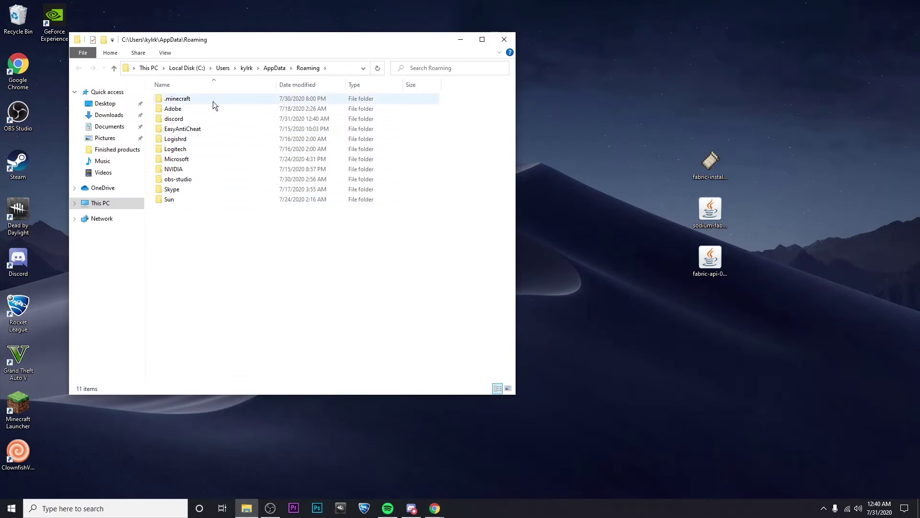
double_click(210, 100)
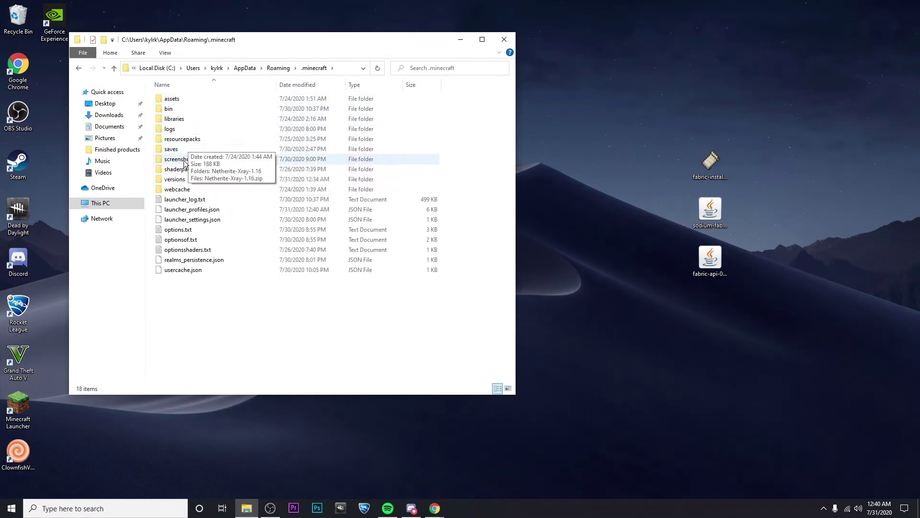
- Create a new folder named mods inside the .minecraft folder
right_click(152, 164)
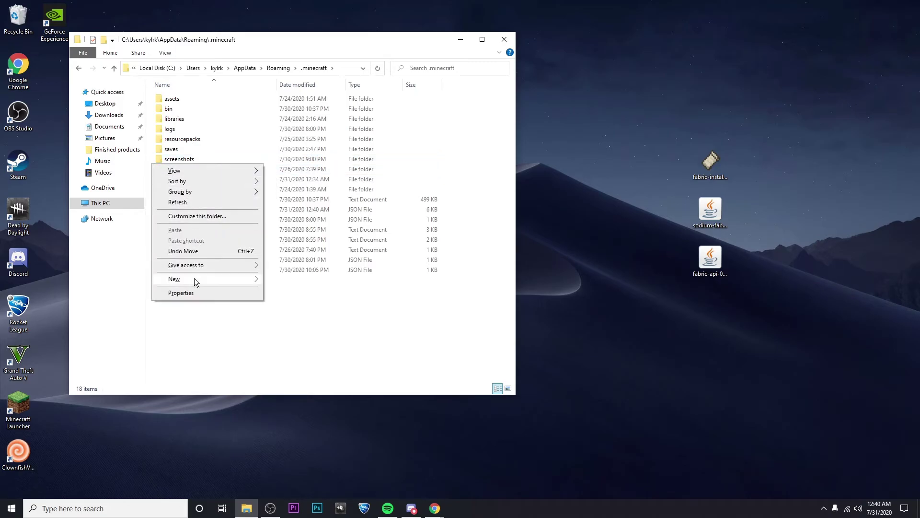
mouse_move(195, 282)
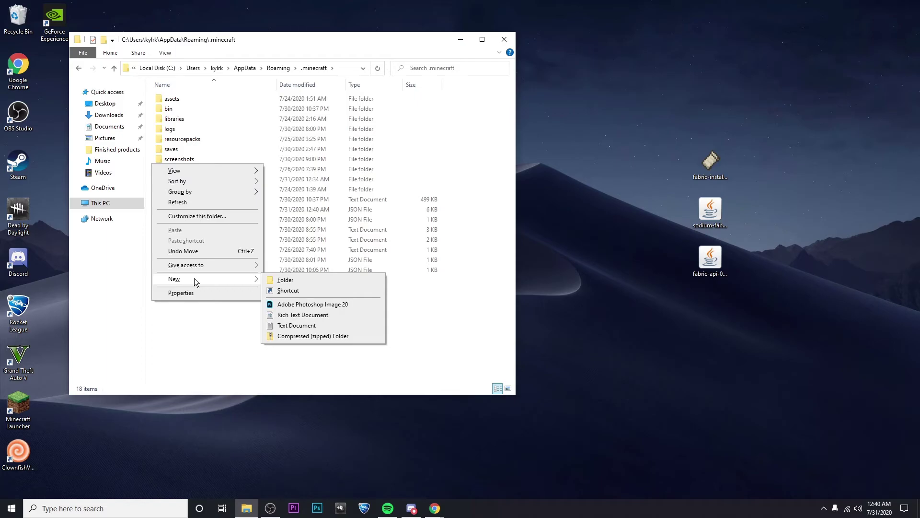
click(277, 281)
text(mods)
click(303, 331)
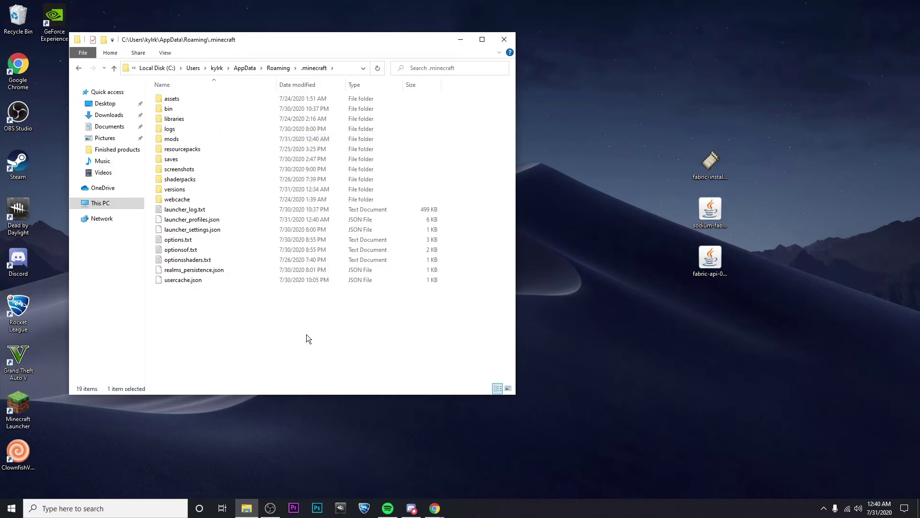
- Move the Sodium and Fabric API .jar files from the desktop into the mods folder and close the file window
double_click(193, 139)
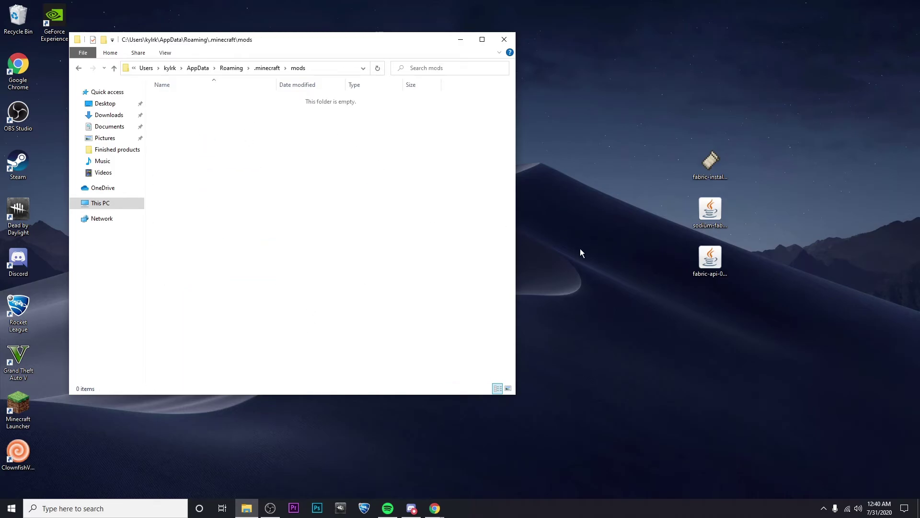
drag(723, 309, 291, 168)
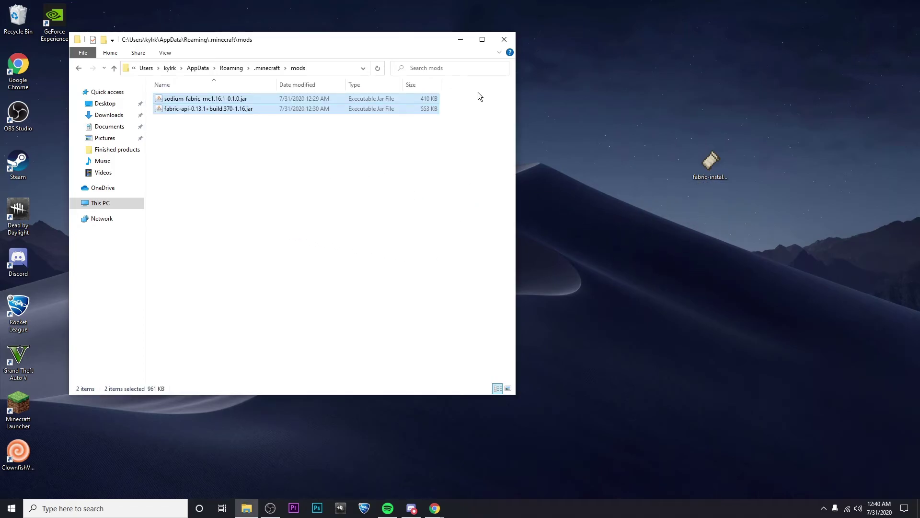
click(504, 40)
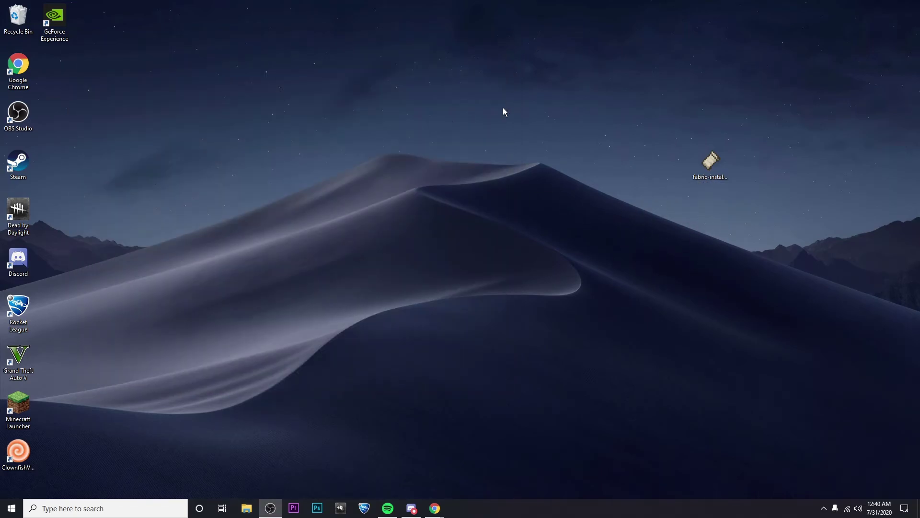
- Open the Minecraft Launcher and start Java Edition with the fabric-loader-1.16.1 profile
double_click(25, 410)
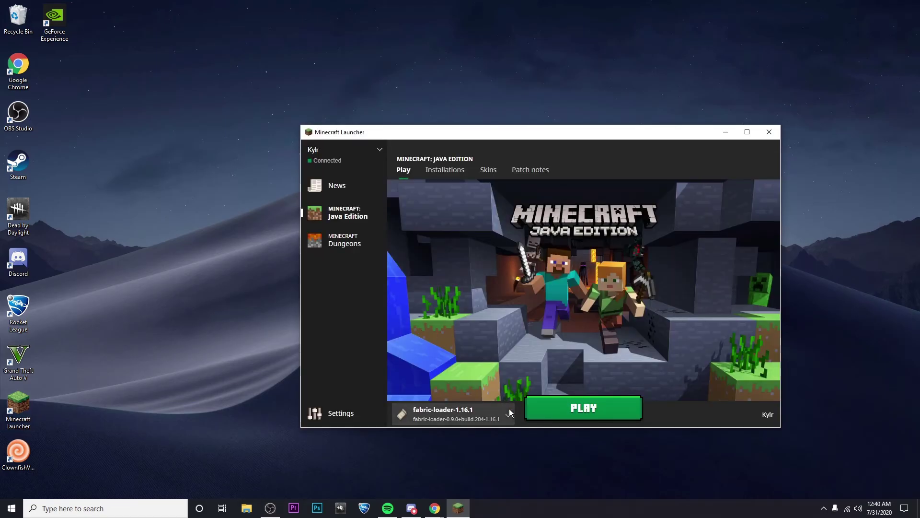
click(480, 414)
click(477, 413)
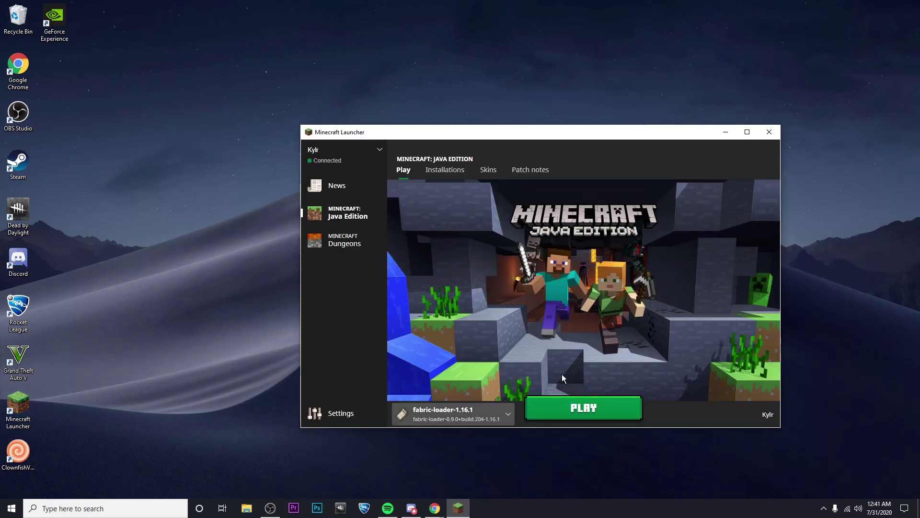
click(566, 398)
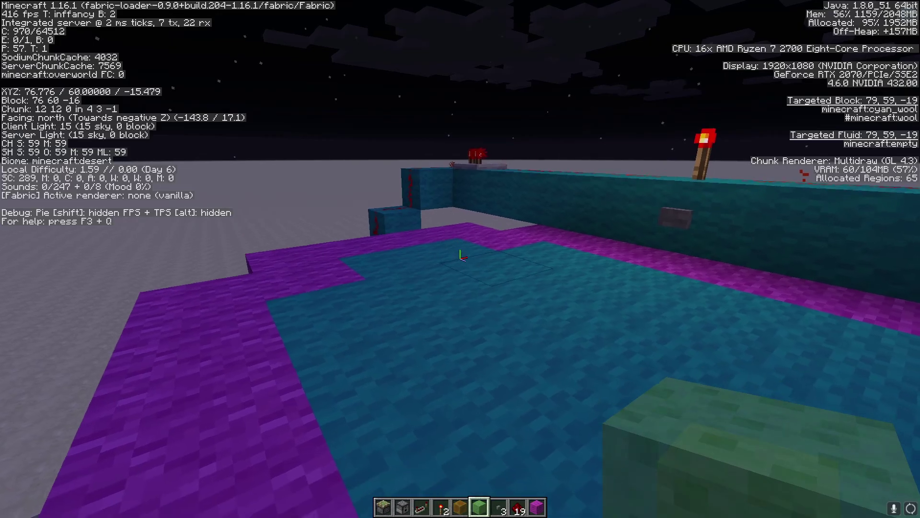
key(w)
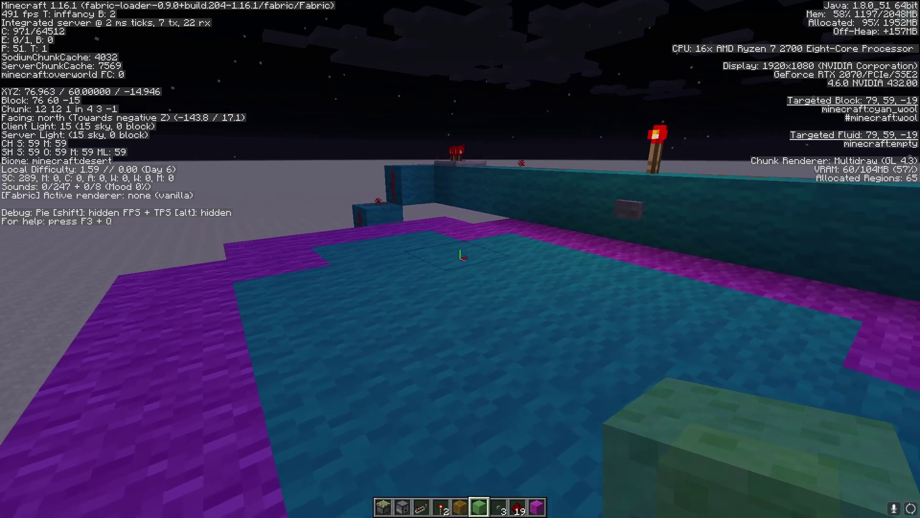
key(w)
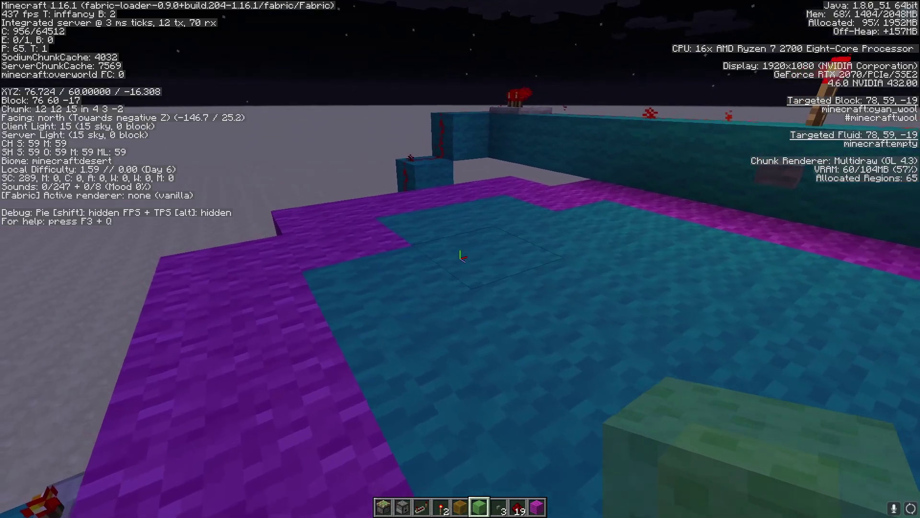